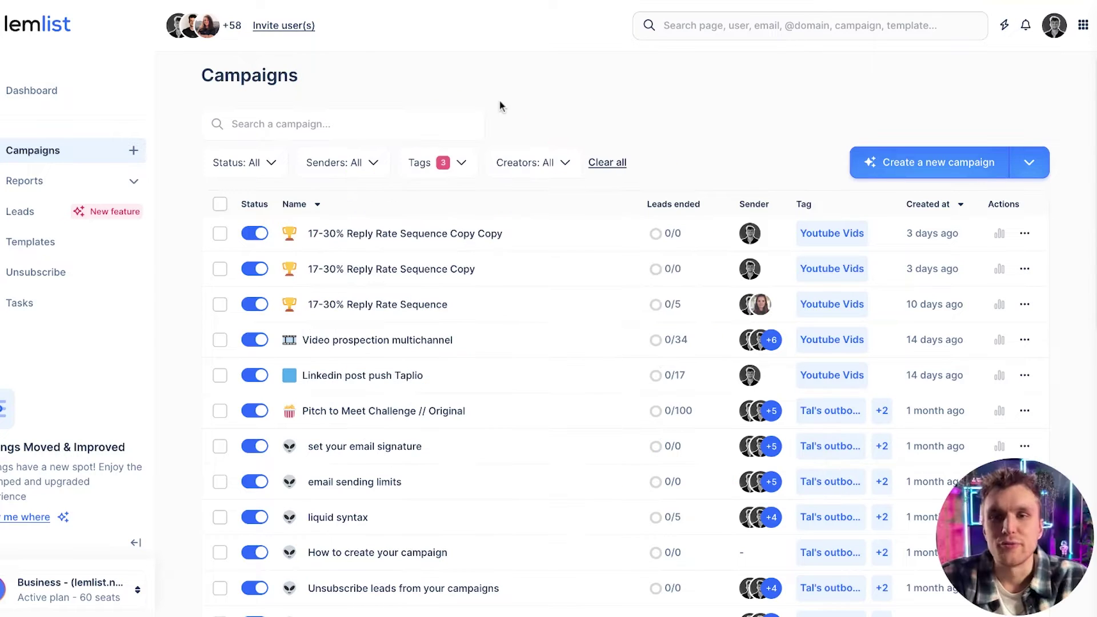
# Create a new empty email template named 'memorable template name' from the Templates page.
pyautogui.click(30, 242)
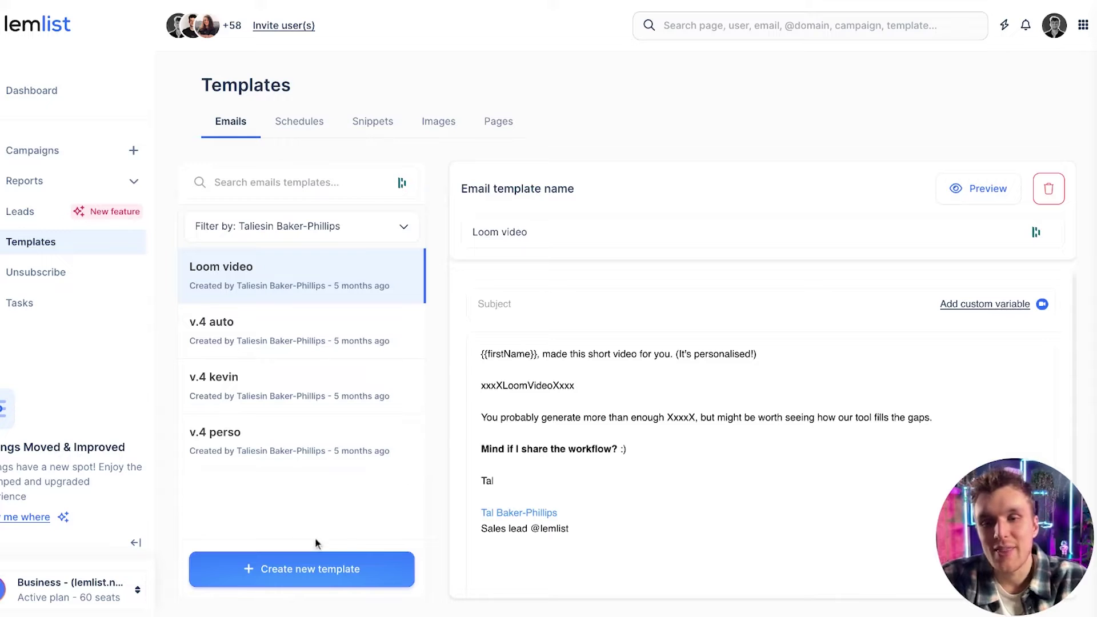
pyautogui.click(308, 570)
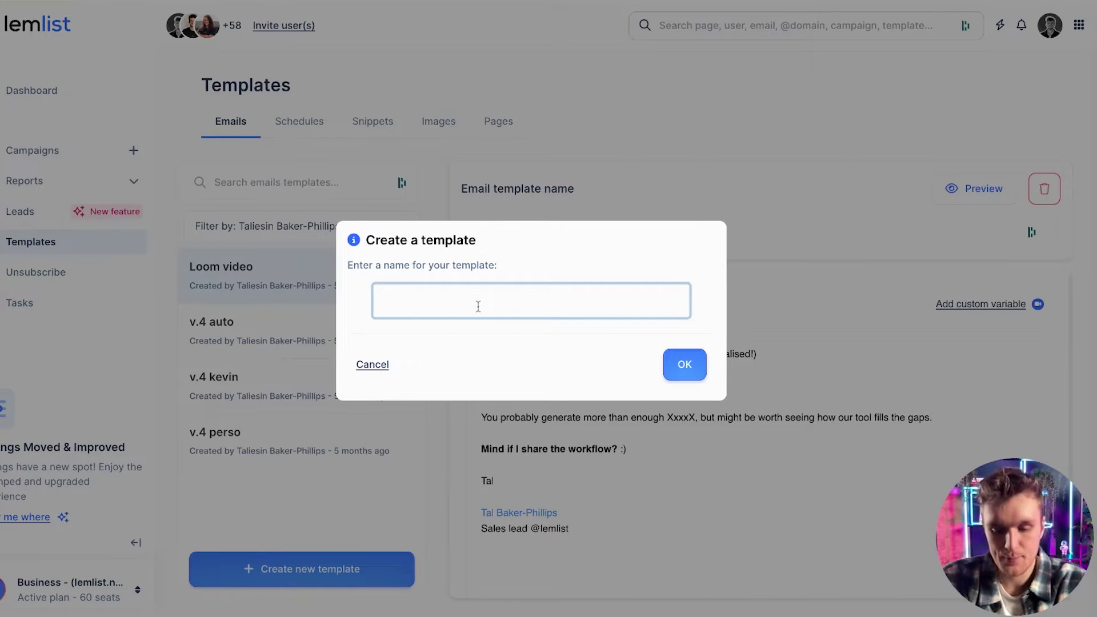
pyautogui.write('memorable template name')
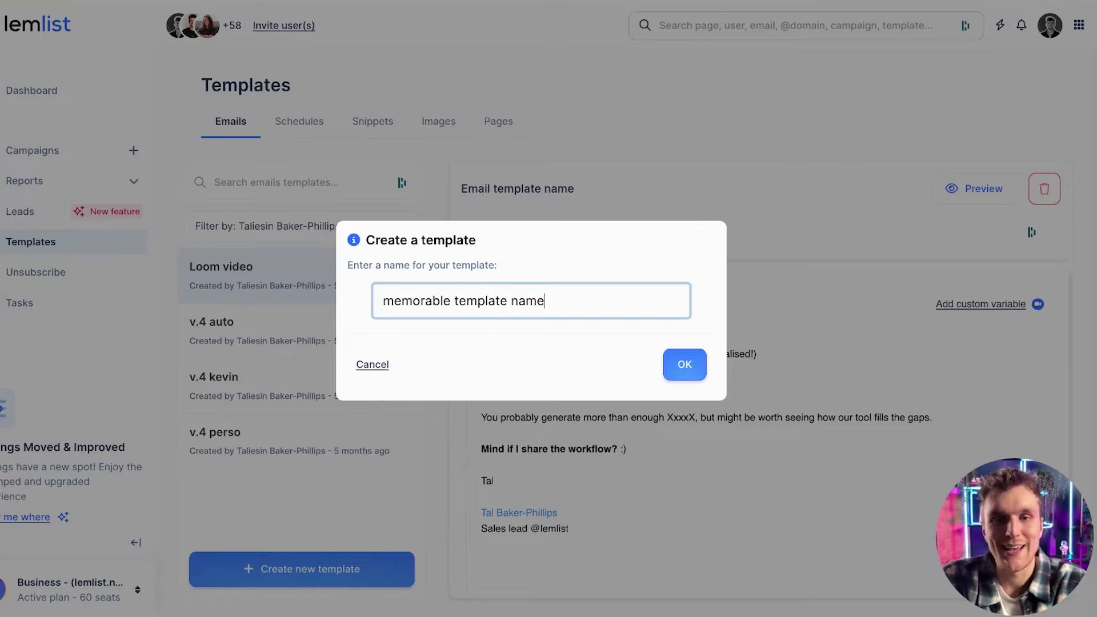
pyautogui.press('Return')
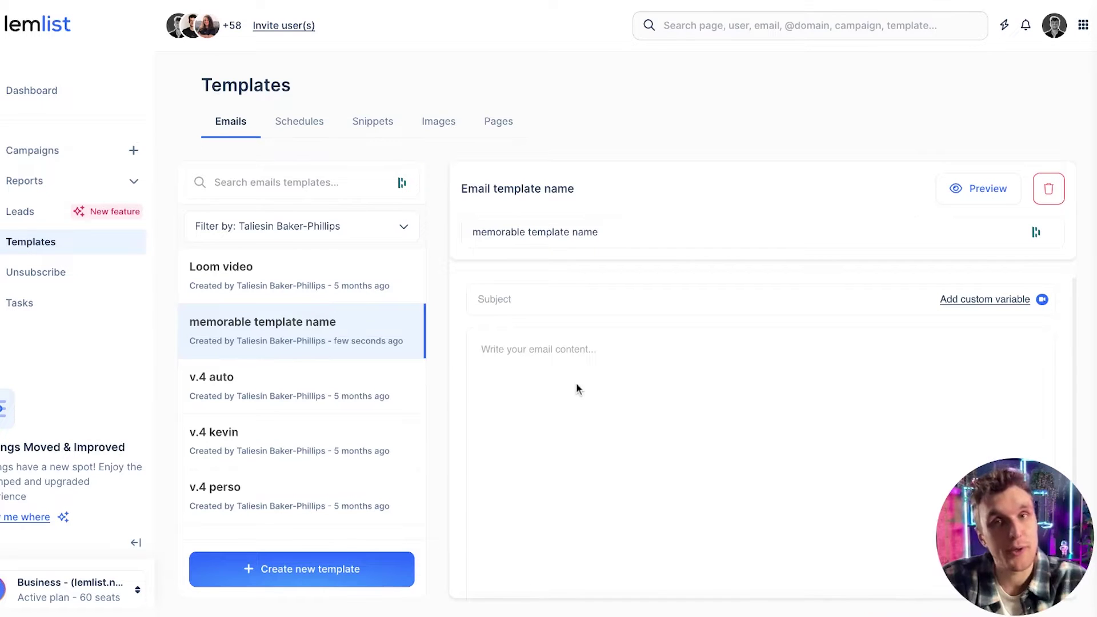
# Paste the email text into the body and put the greeting on its own paragraph.
pyautogui.click(597, 375)
pyautogui.write('Hey {{firstName}}, What {{title}} hate about their job is [main problem with how they currently do their job]. Stuff like [step 1], [step 2], [step 3], [step 4], etc. Our tech enables you to [solution]. [answer to most likely follow up question they’d ask]. [soft CTA]?')
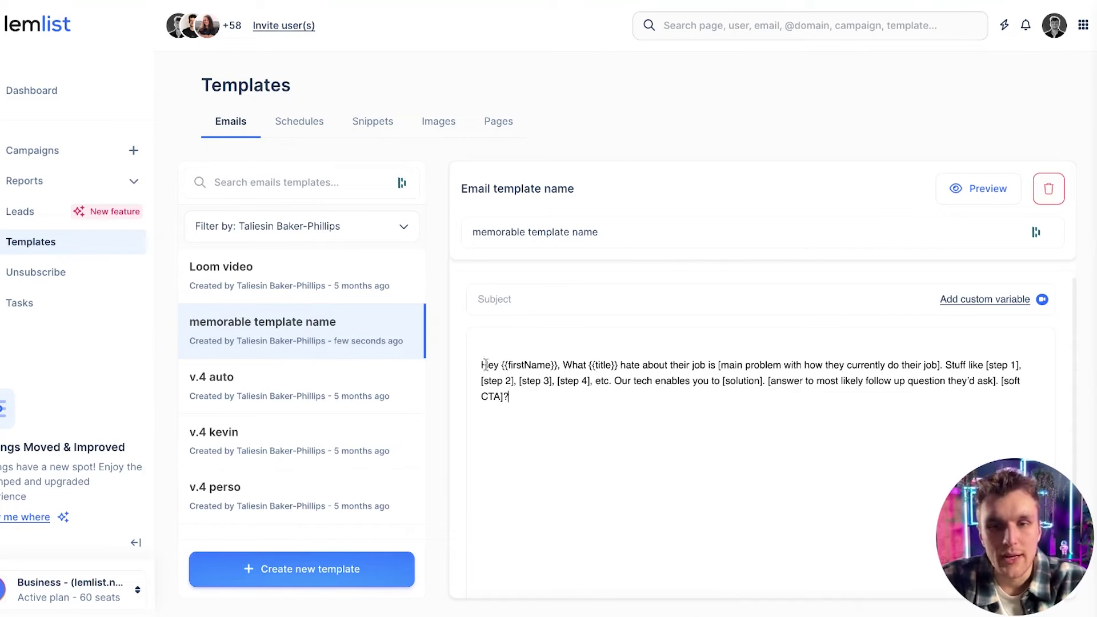
pyautogui.click(482, 365)
pyautogui.press('BackSpace')
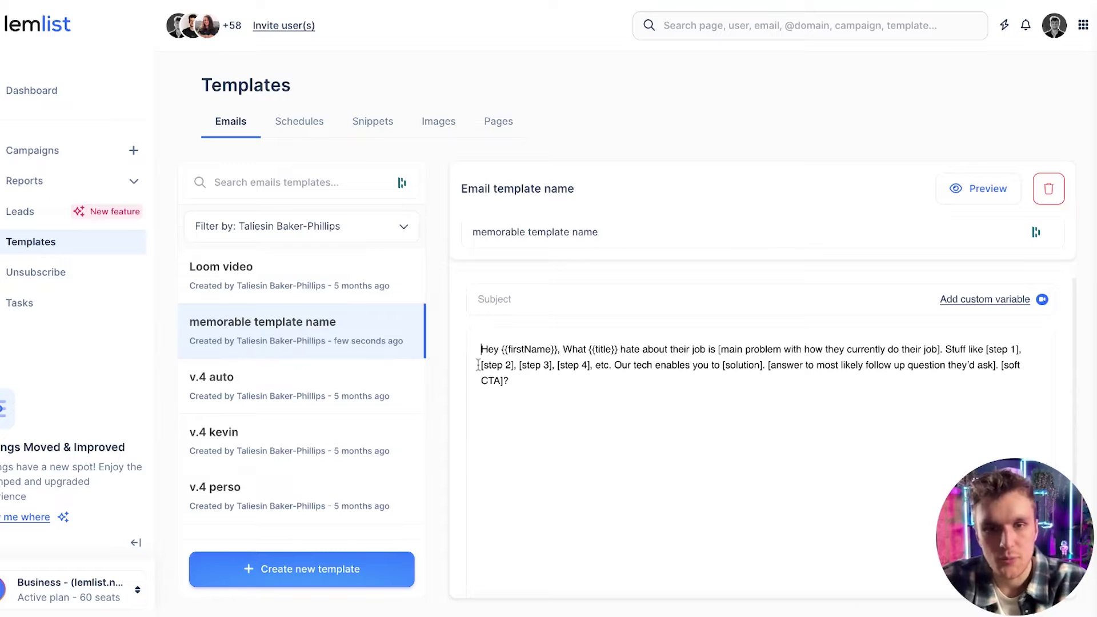
pyautogui.click(563, 349)
pyautogui.press('Return')
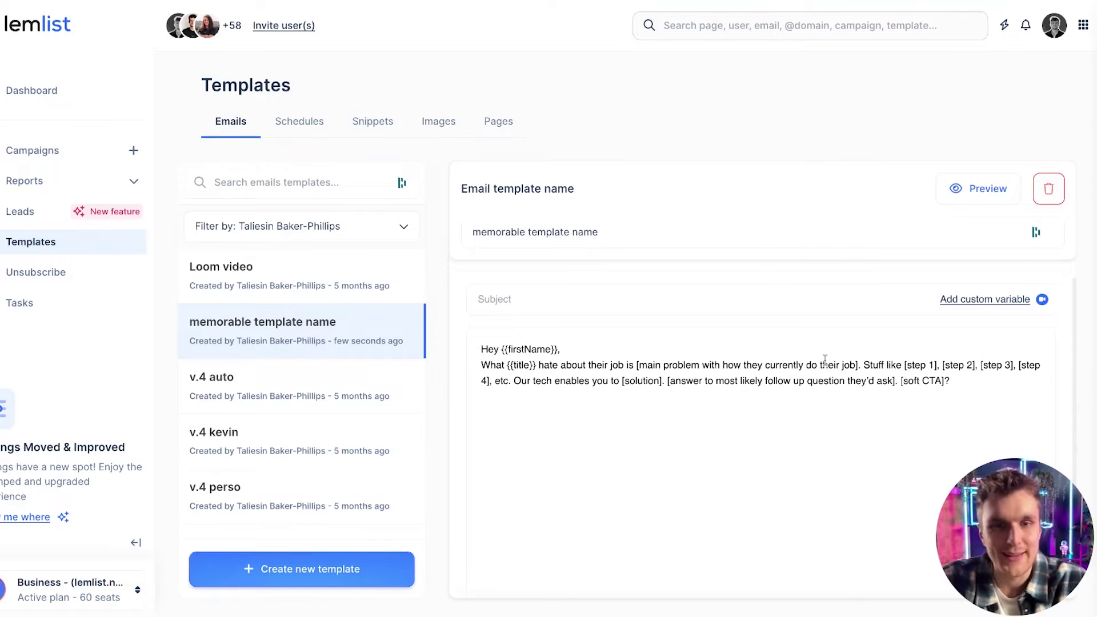
pyautogui.press('Return')
# Split the remaining sentences into paragraphs, append {{signature}}, and set subject 'original template'.
pyautogui.click(481, 396)
pyautogui.press('Return')
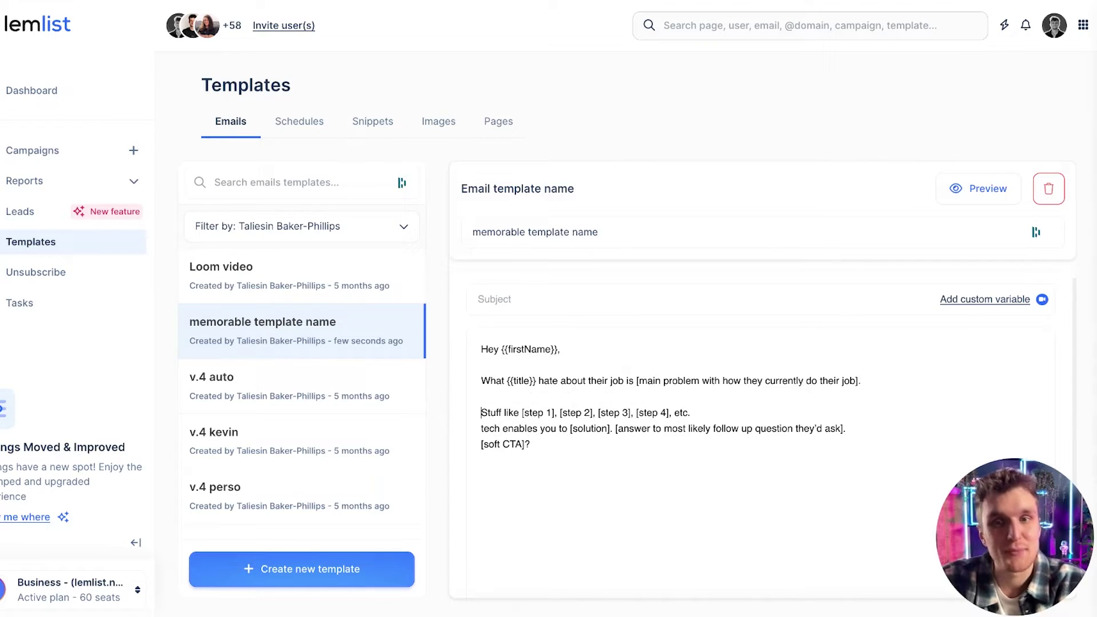
pyautogui.write('Our')
pyautogui.press('Return')
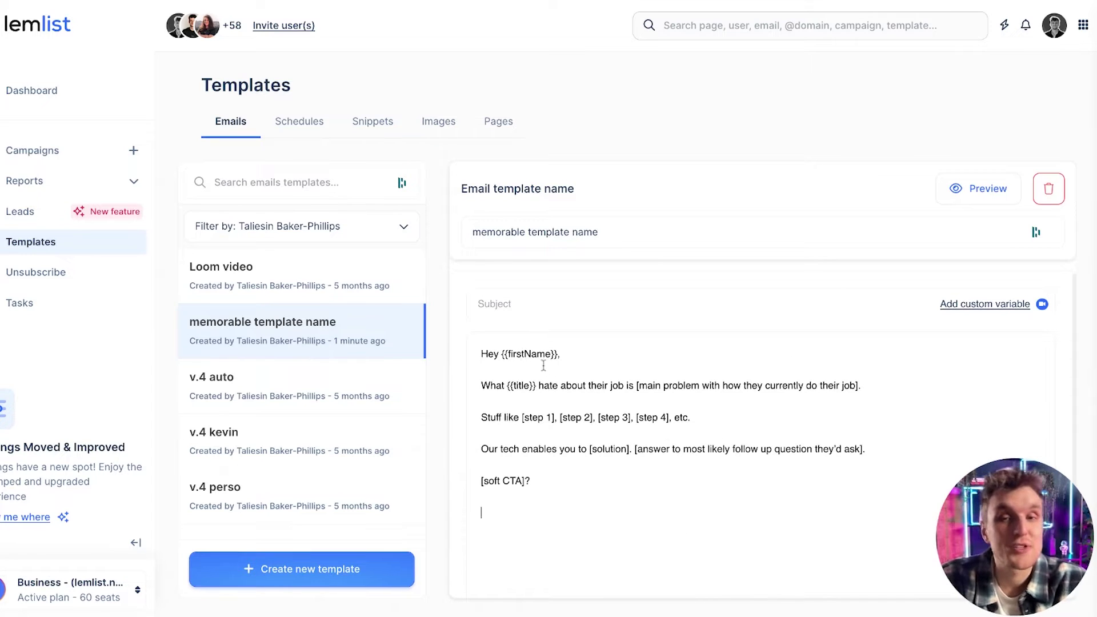
pyautogui.click(525, 395)
pyautogui.scroll(-3, 567, 518)
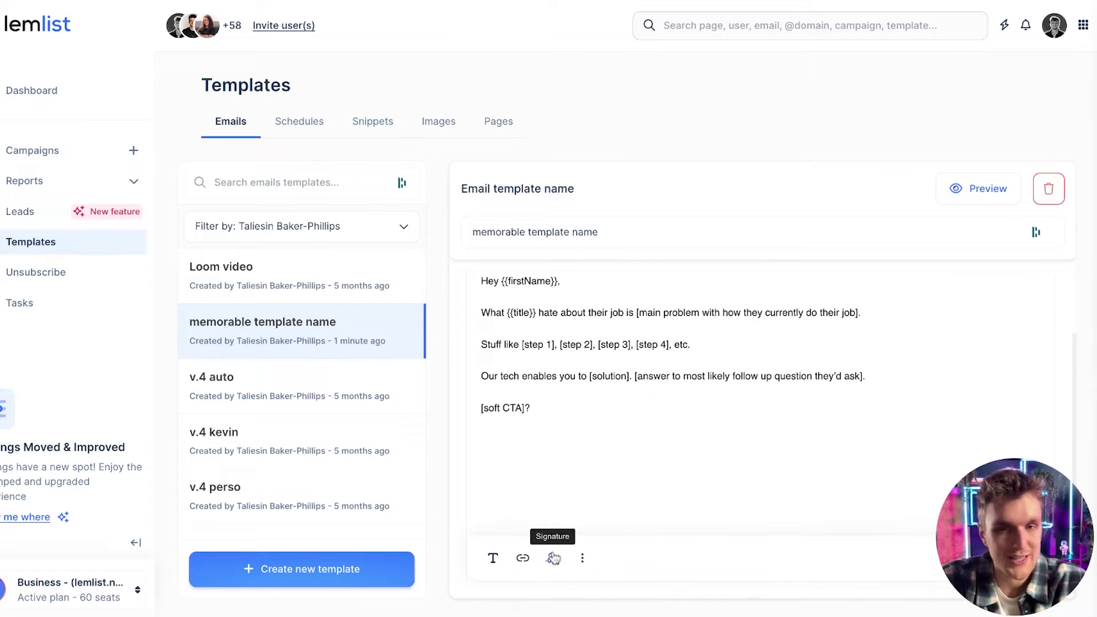
pyautogui.click(554, 559)
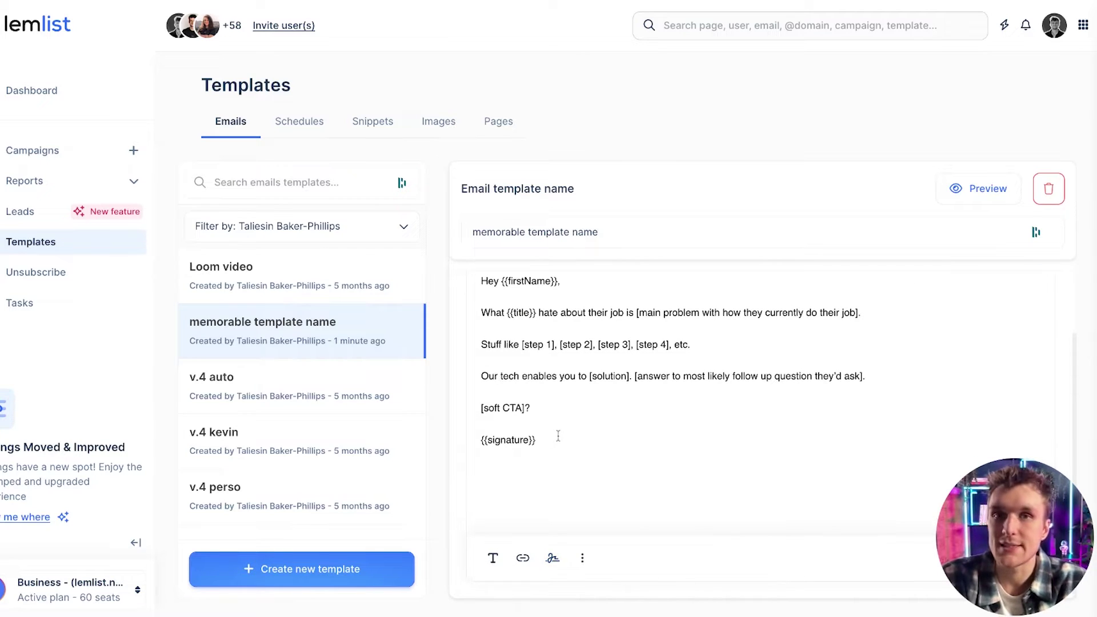
pyautogui.scroll(3, 558, 438)
pyautogui.click(600, 304)
pyautogui.write('original template')
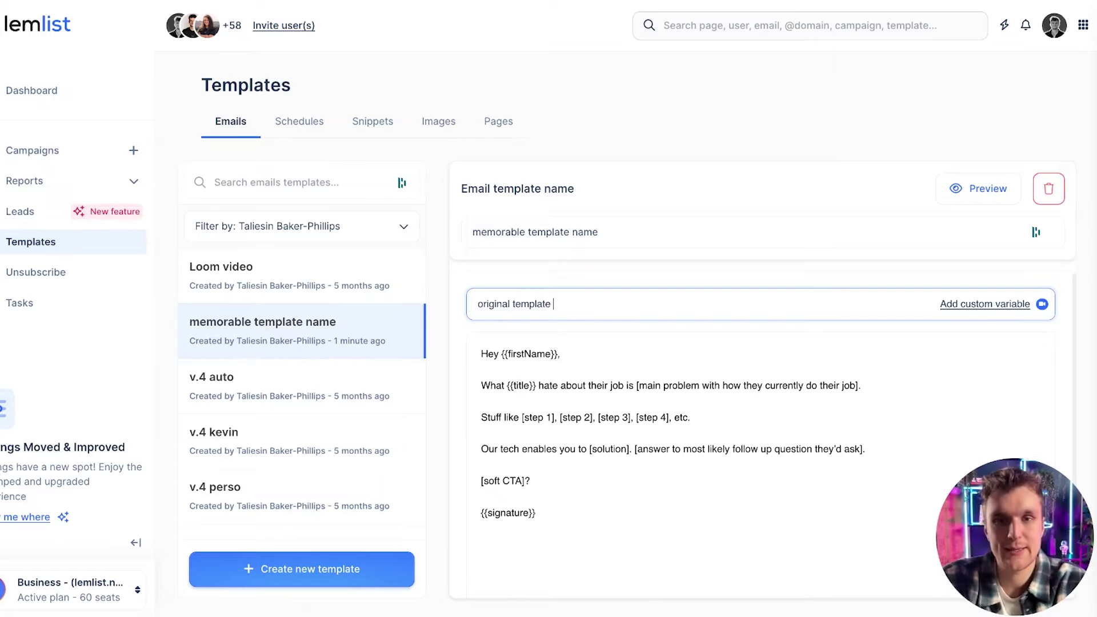
pyautogui.click(439, 326)
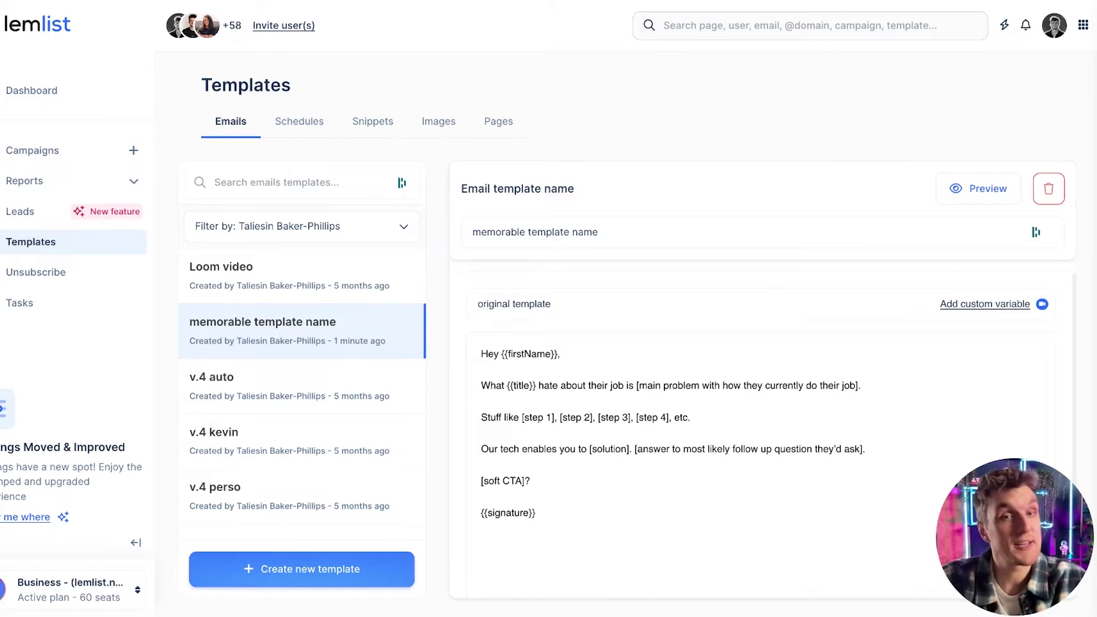
# Preview the template in both desktop and mobile layouts.
pyautogui.click(983, 188)
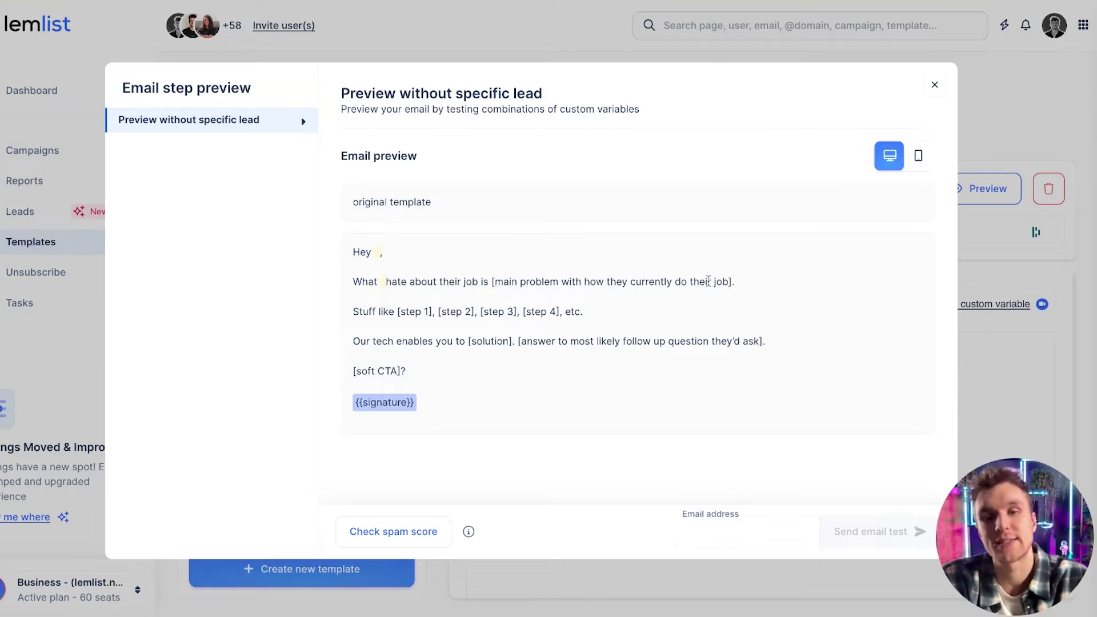
pyautogui.click(918, 156)
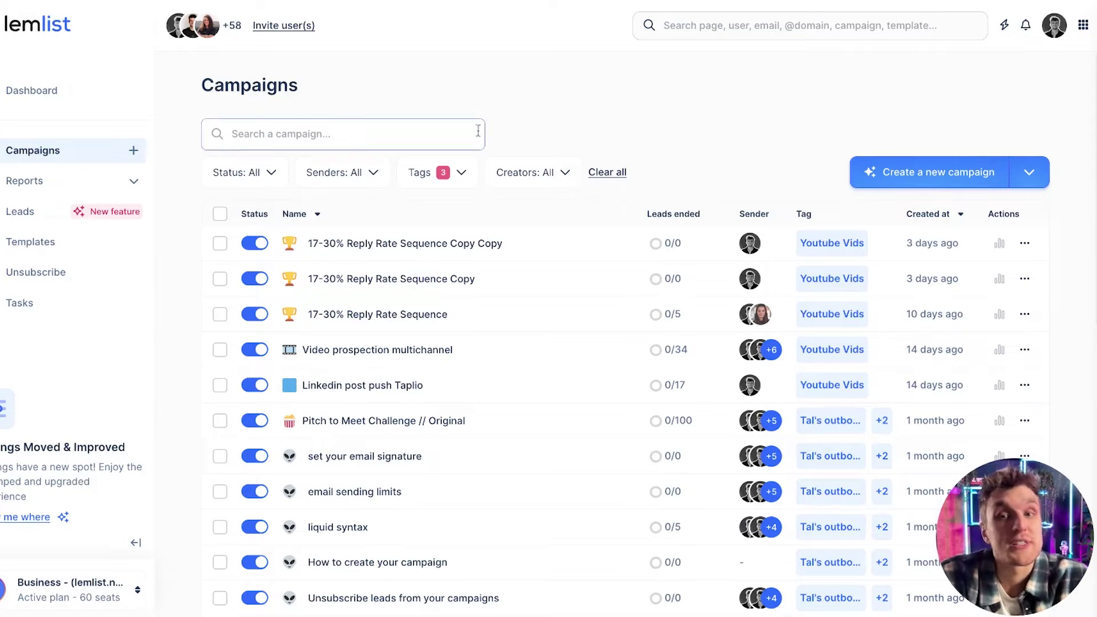
pyautogui.scroll(-5, 515, 343)
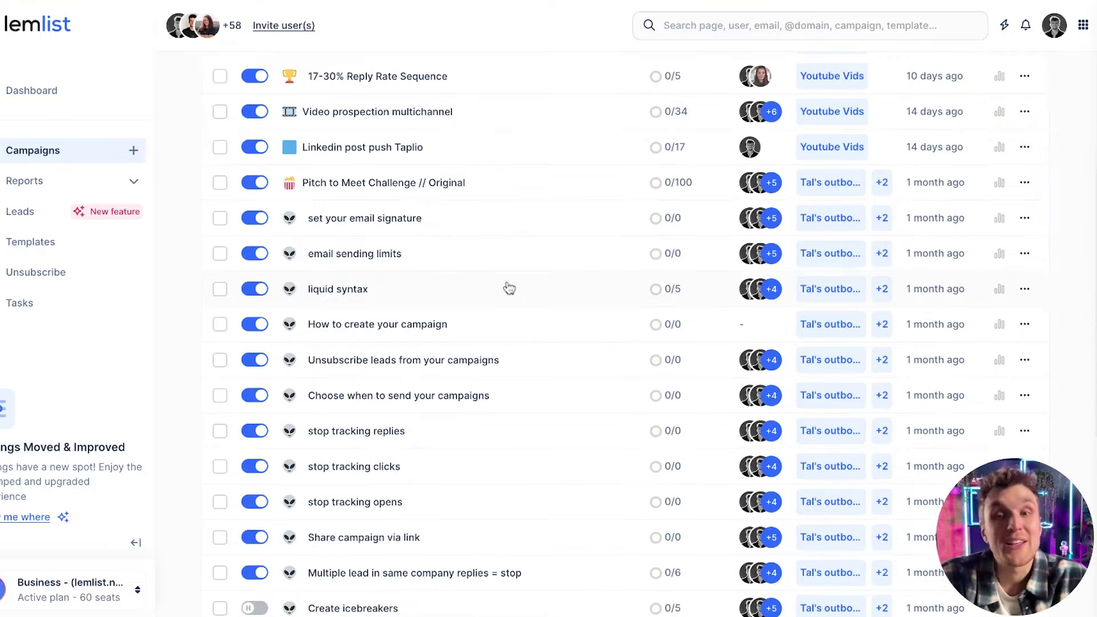
# Add an email step 4 after the one-day wait in the 'liquid syntax' campaign.
pyautogui.click(506, 286)
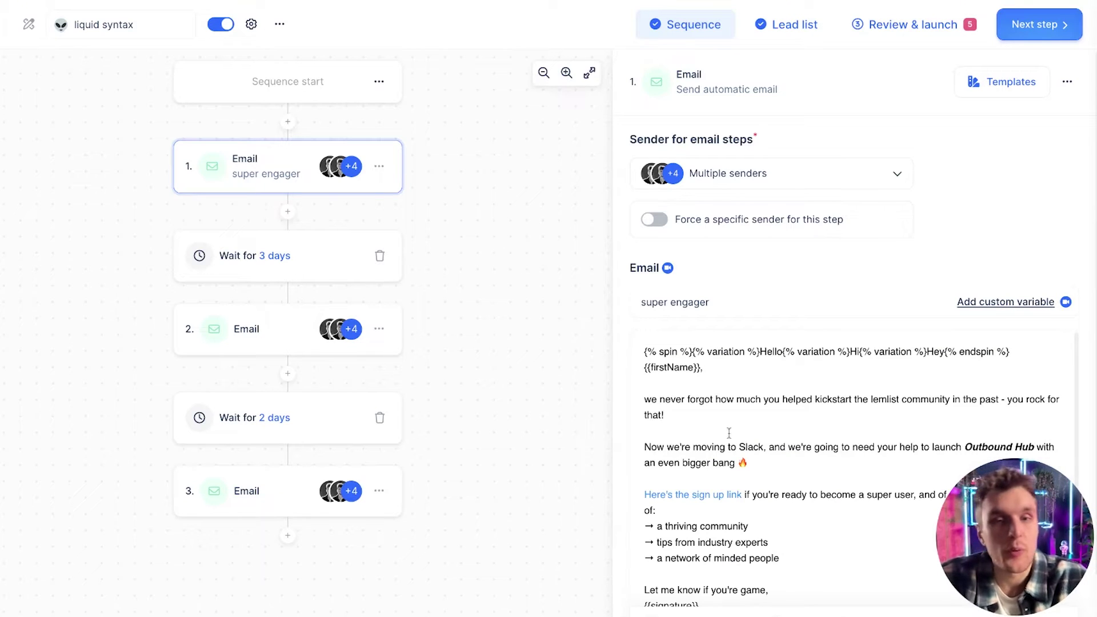
pyautogui.click(288, 536)
pyautogui.click(249, 460)
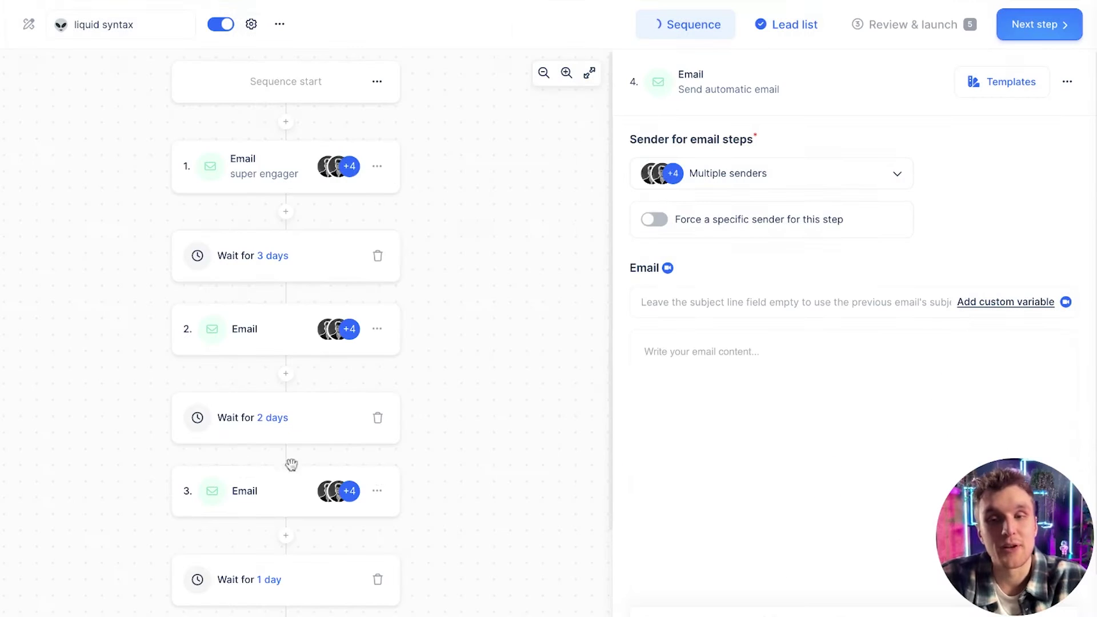
pyautogui.scroll(-2, 334, 469)
pyautogui.click(766, 390)
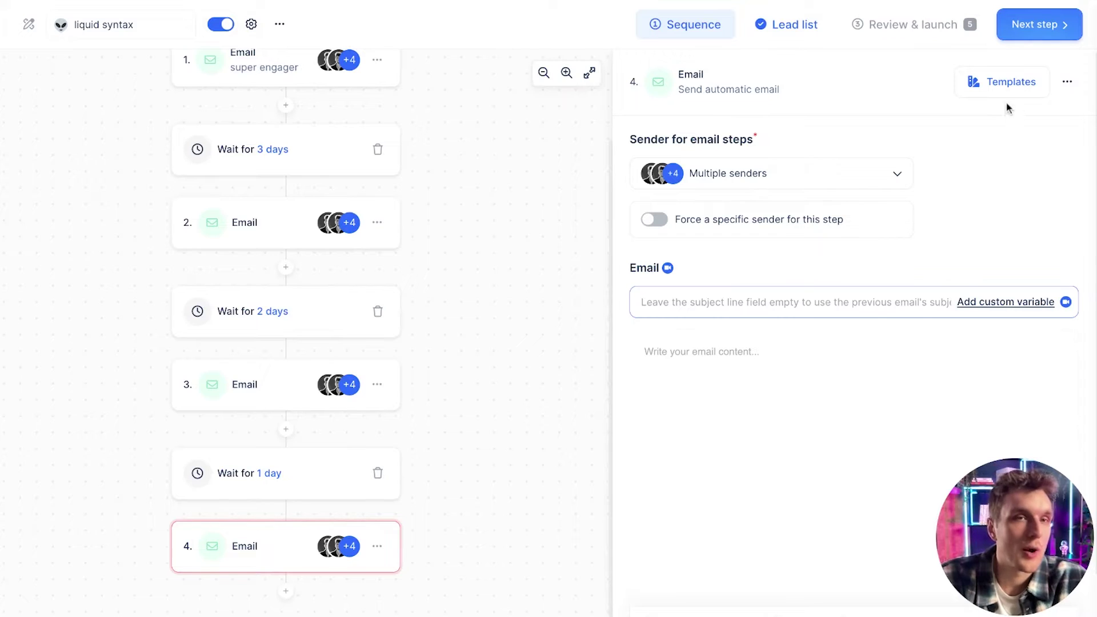
pyautogui.click(1004, 82)
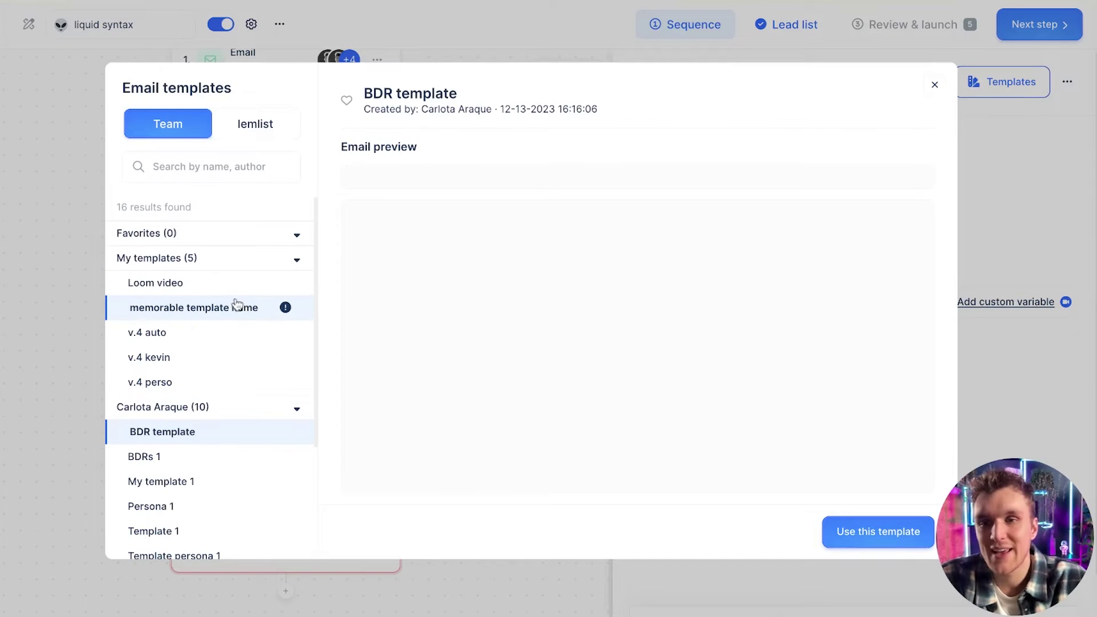
pyautogui.click(238, 306)
pyautogui.click(873, 532)
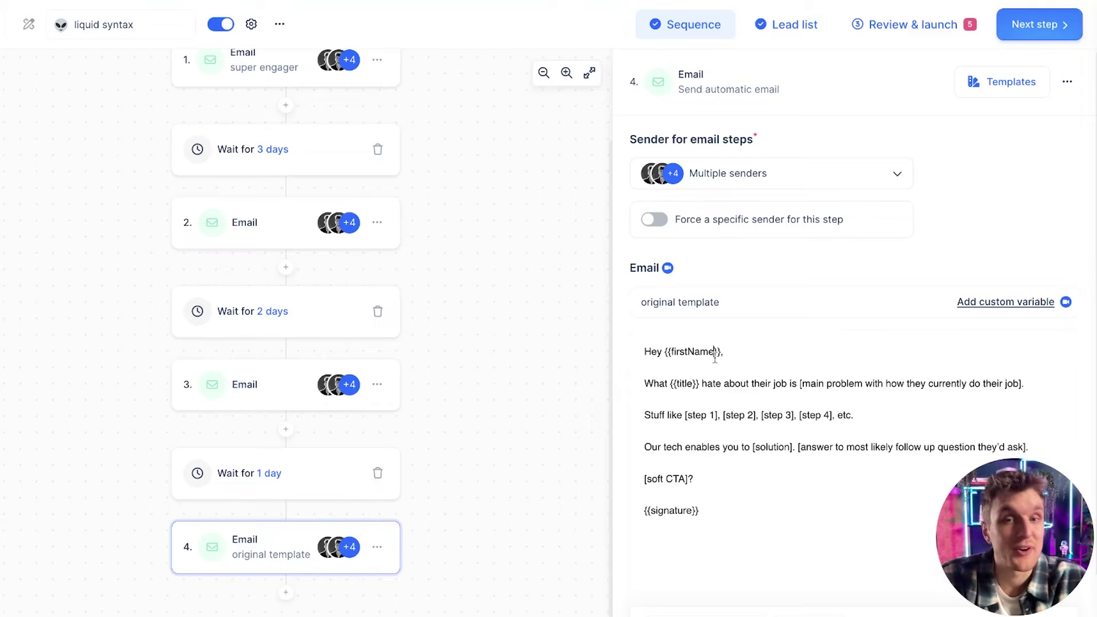
pyautogui.tripleClick(681, 302)
pyautogui.click(703, 302)
pyautogui.scroll(-1, 755, 409)
pyautogui.doubleClick(700, 307)
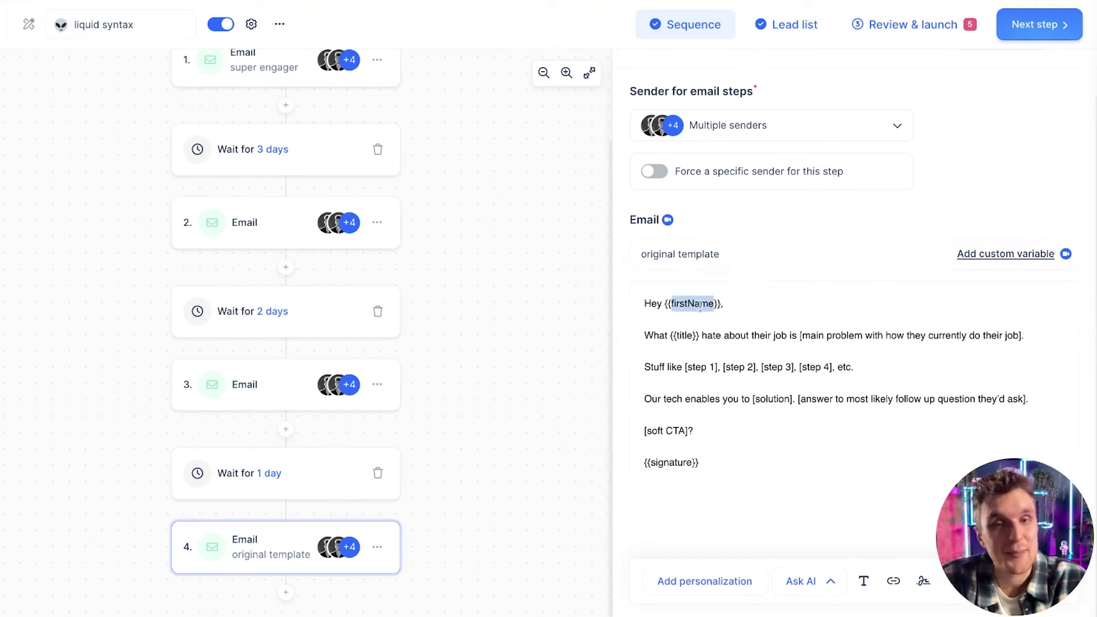
pyautogui.hotkey('ctrl', 'a')
pyautogui.click(741, 477)
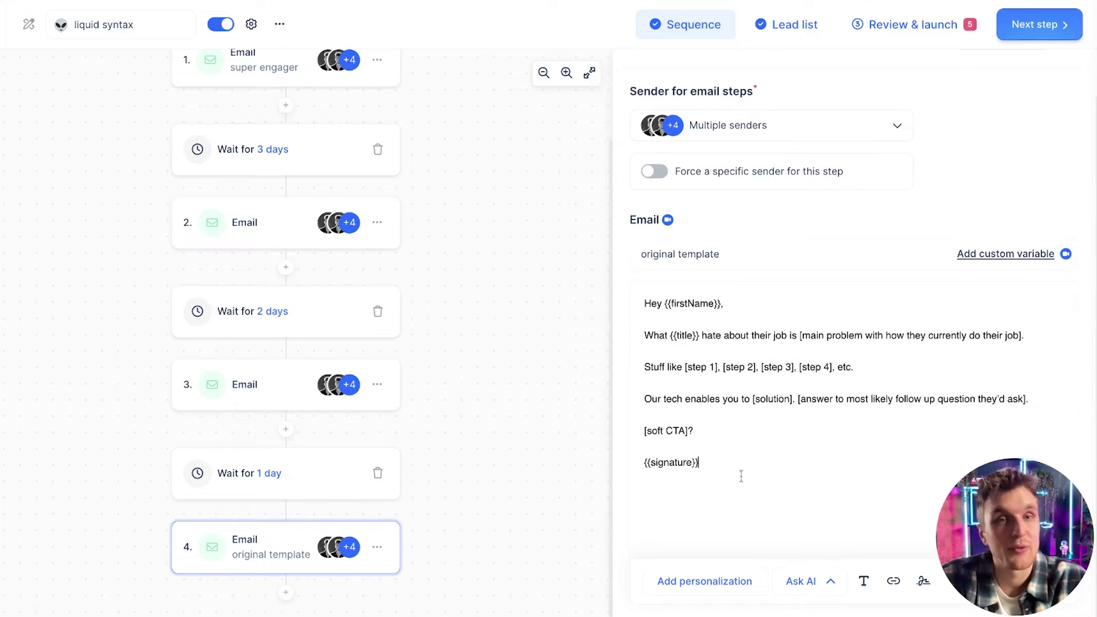
# Review the campaign preview, check the first lead's details, and add its missing title variable.
pyautogui.click(887, 23)
pyautogui.scroll(-5, 537, 379)
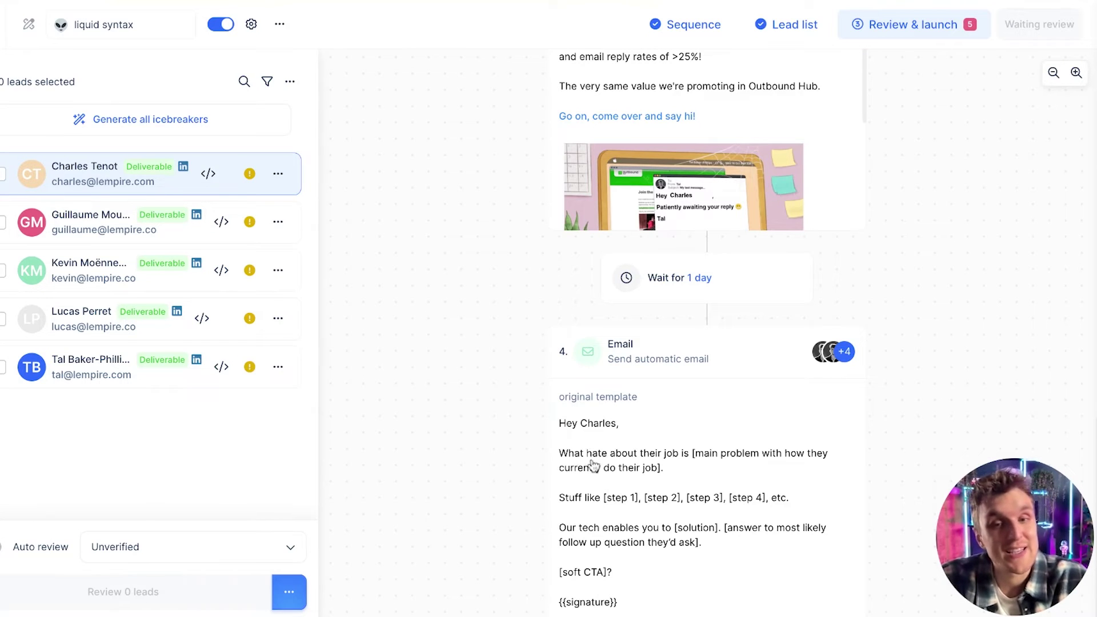
pyautogui.click(32, 174)
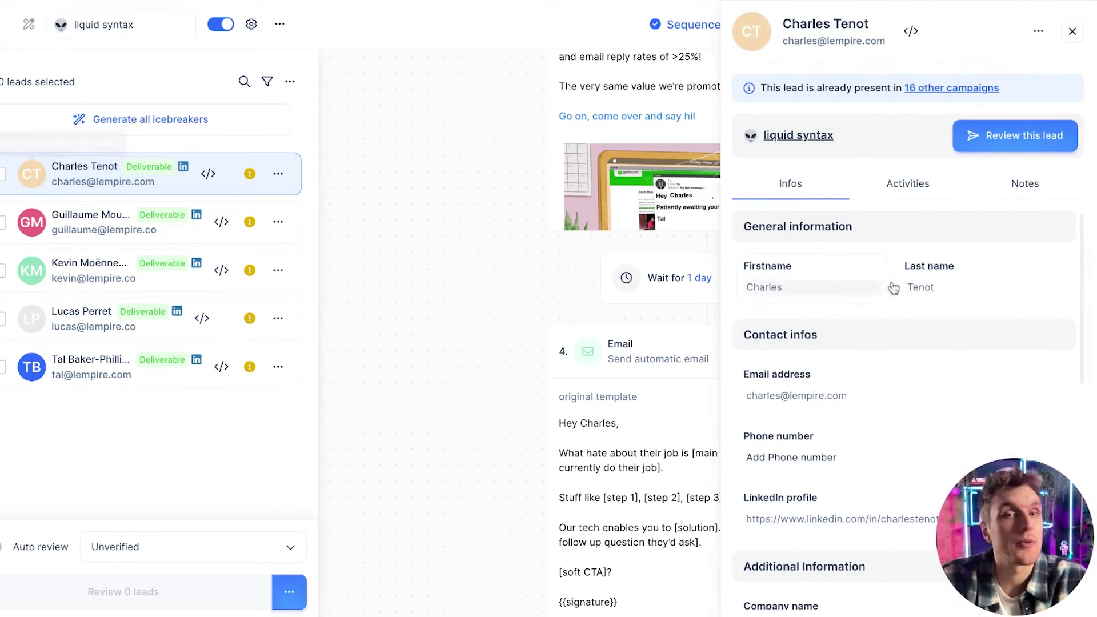
pyautogui.scroll(-2, 912, 291)
pyautogui.scroll(-6, 805, 275)
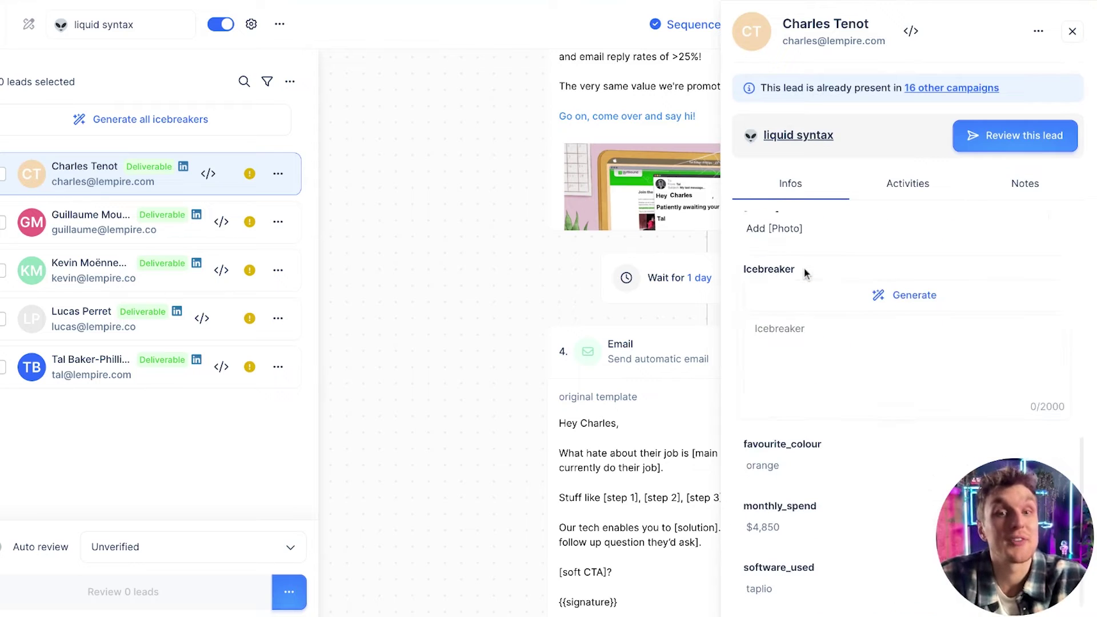
pyautogui.click(574, 436)
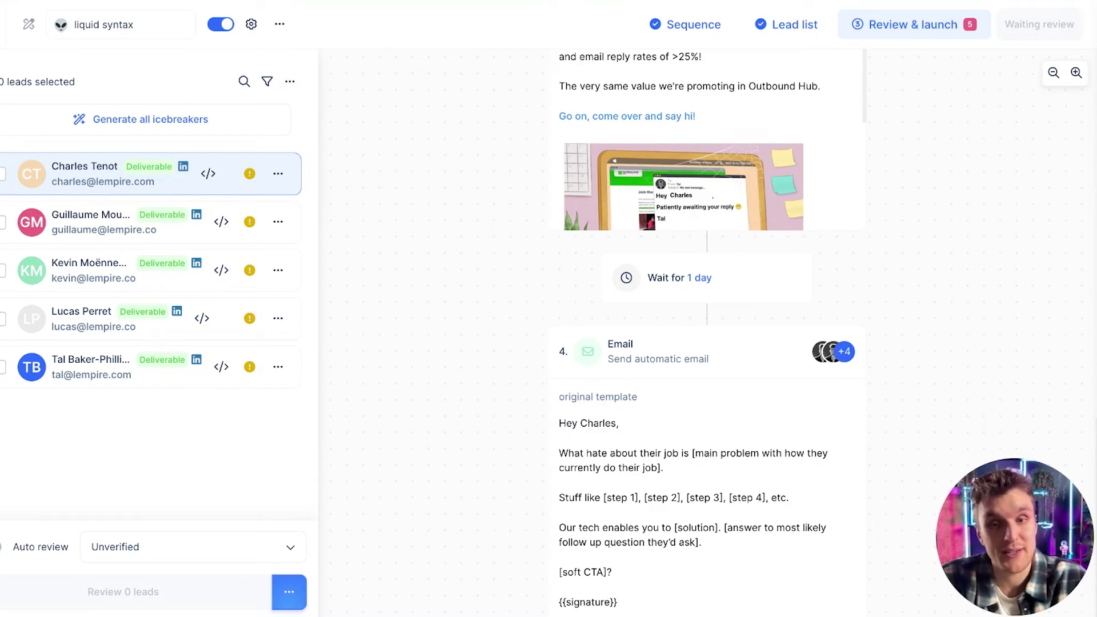
pyautogui.scroll(10, 576, 463)
pyautogui.scroll(5, 600, 257)
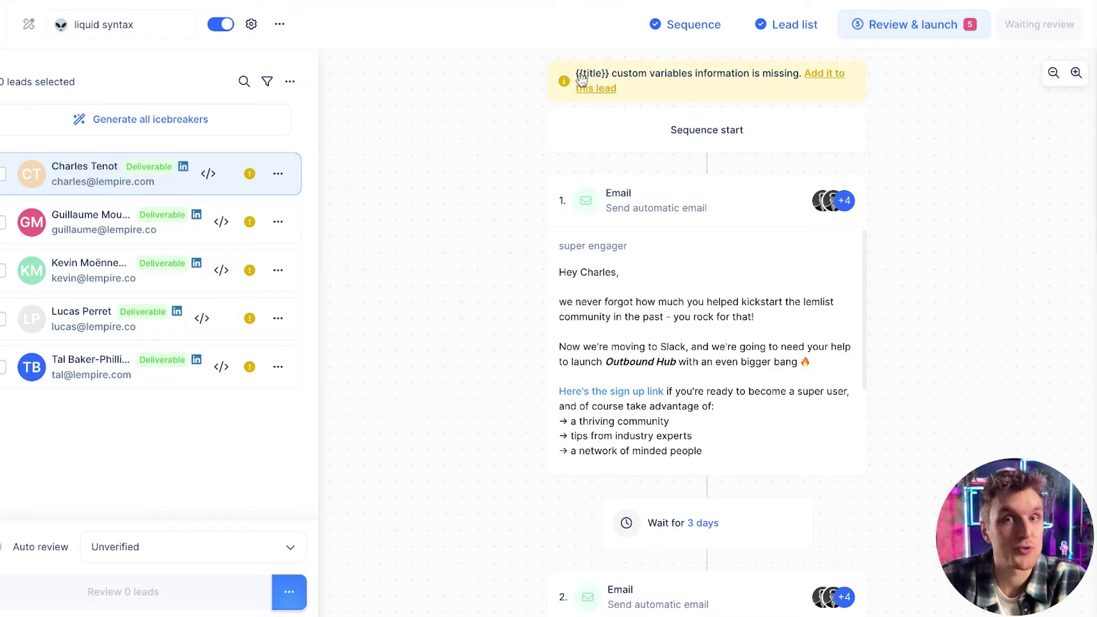
pyautogui.click(608, 89)
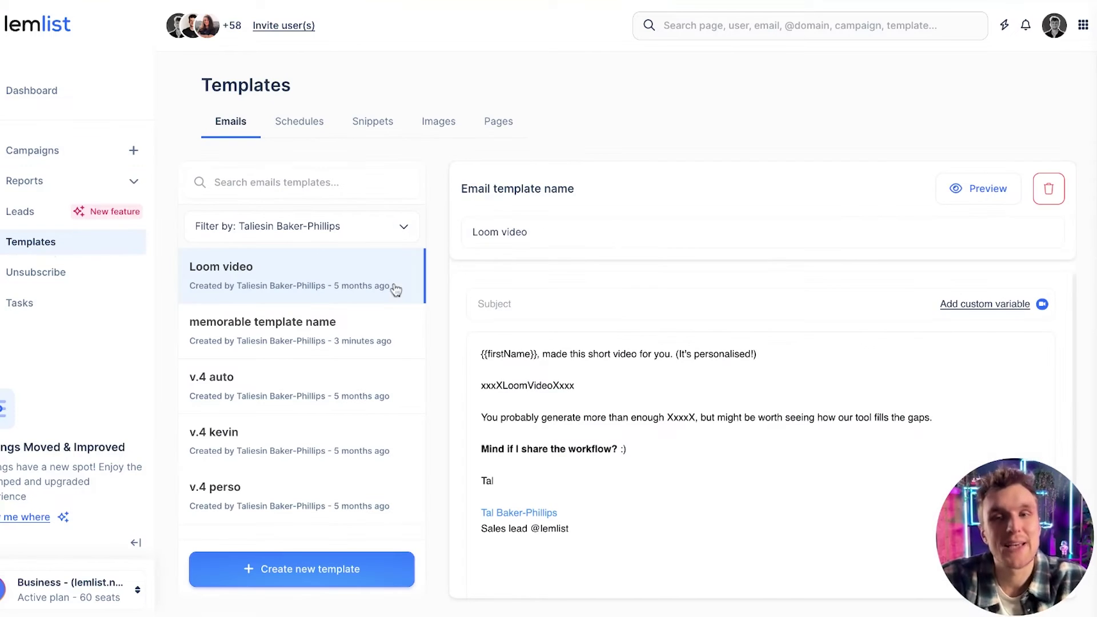
# Create the template 'filled in template' and paste the prepared email copy into it.
pyautogui.click(335, 330)
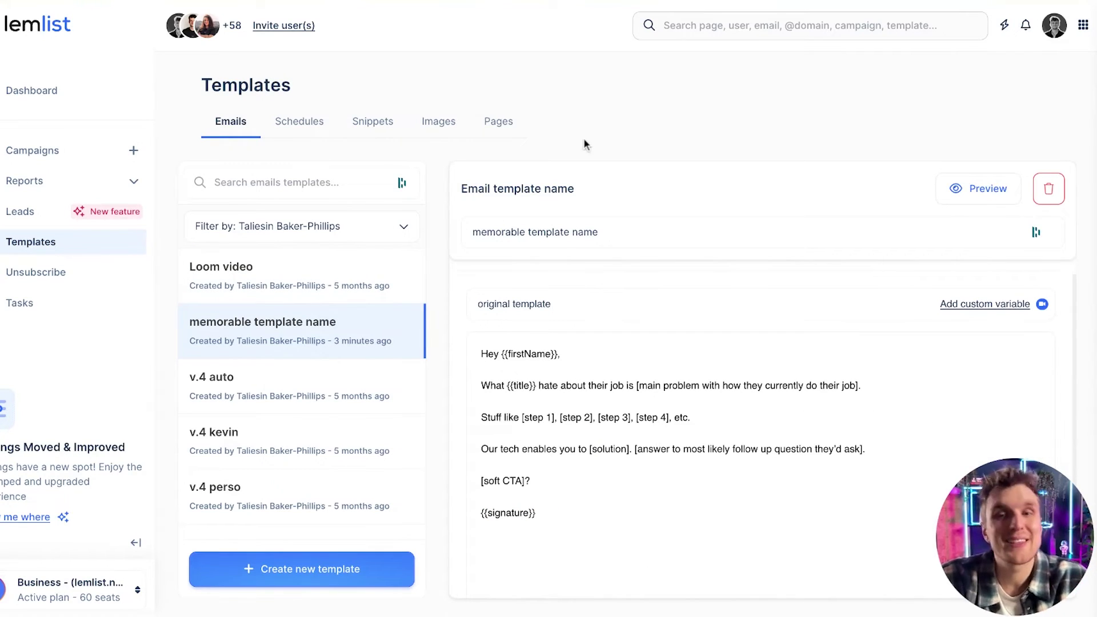
pyautogui.click(296, 573)
pyautogui.write('filled in template')
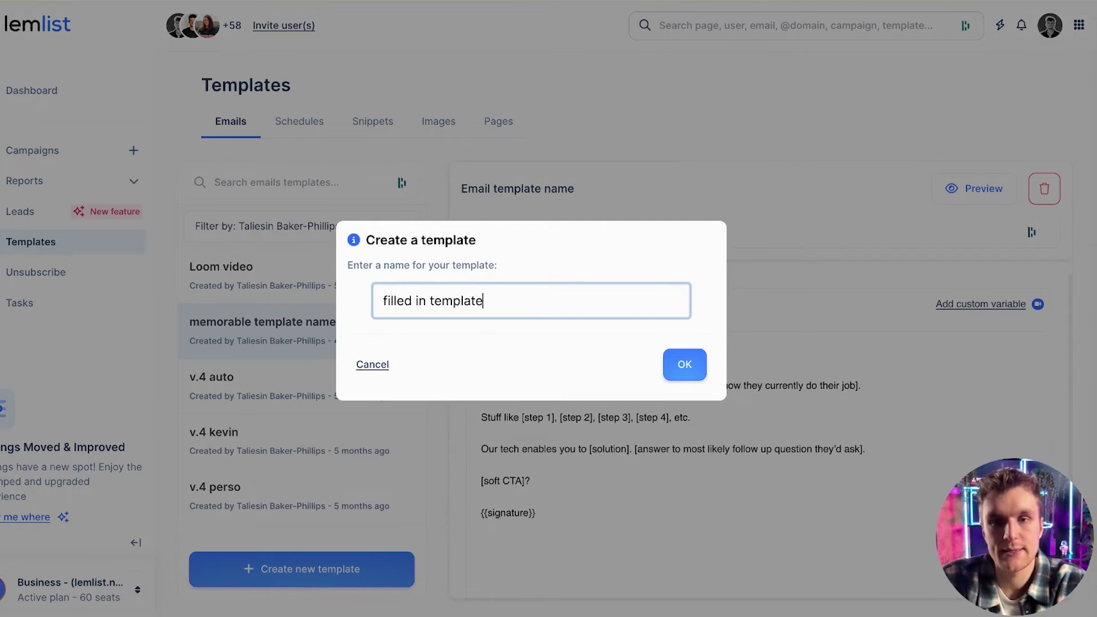
pyautogui.press('Return')
pyautogui.click(558, 395)
pyautogui.write('Hey {{firstName}}, What Sales Reps often hate is the cold outreach response rate. Sending hundreds of emails, crafting personalized messages, following up, only for a meager 2% reply rate. Our tool solves this by allowing hyper-targeted personalisation at scale, pushing response rates upwards of 15%. 10 positive replies per week without harming deliverability. Worth a peek?')
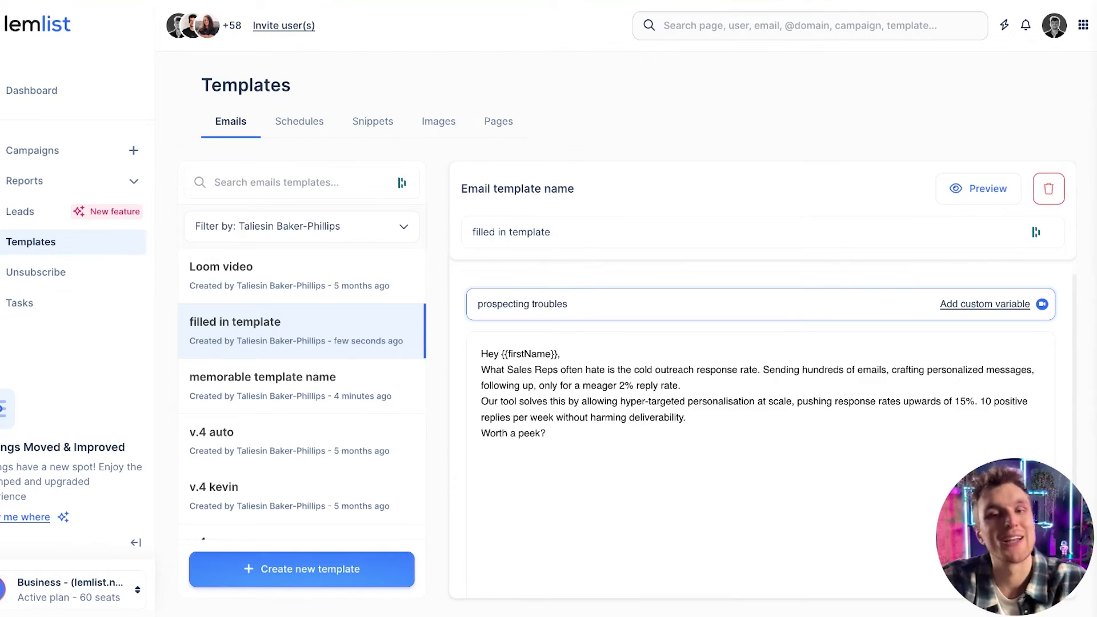
# Set subject 'prospecting troubles', break the email into paragraphs, and append {{signature}}.
pyautogui.click(692, 475)
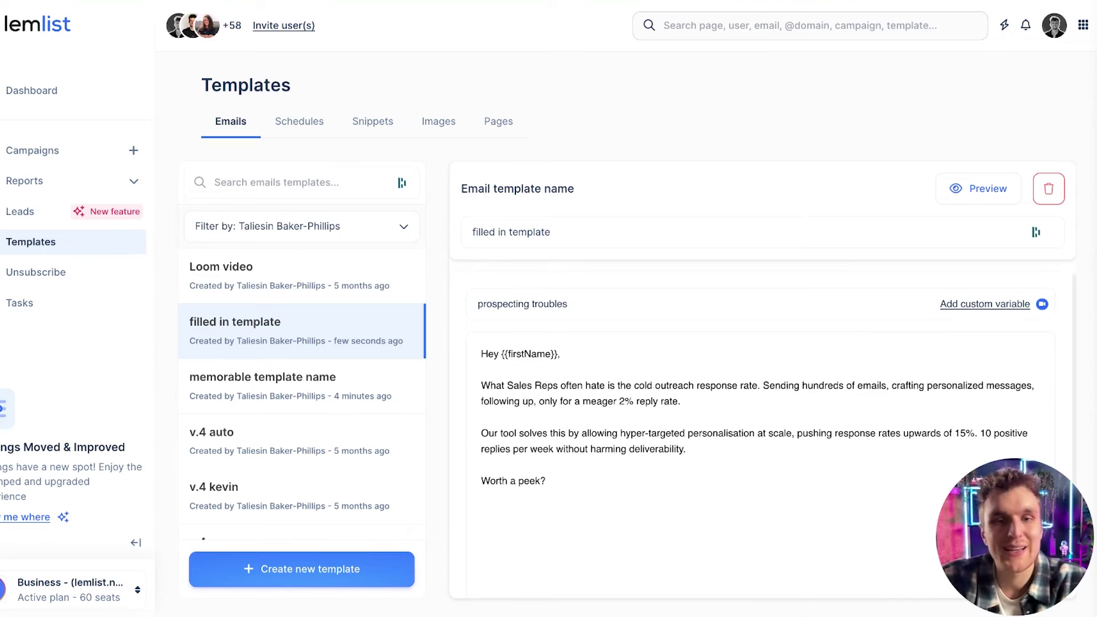
pyautogui.click(764, 385)
pyautogui.press('Return')
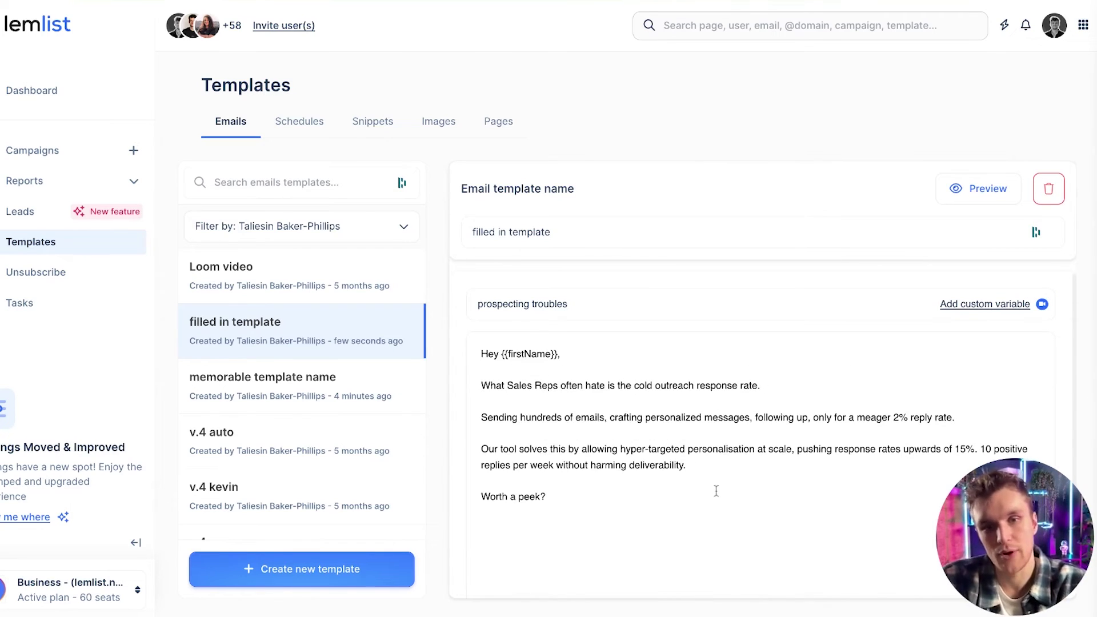
pyautogui.click(716, 506)
pyautogui.press('Return')
pyautogui.click(554, 558)
pyautogui.scroll(2, 613, 446)
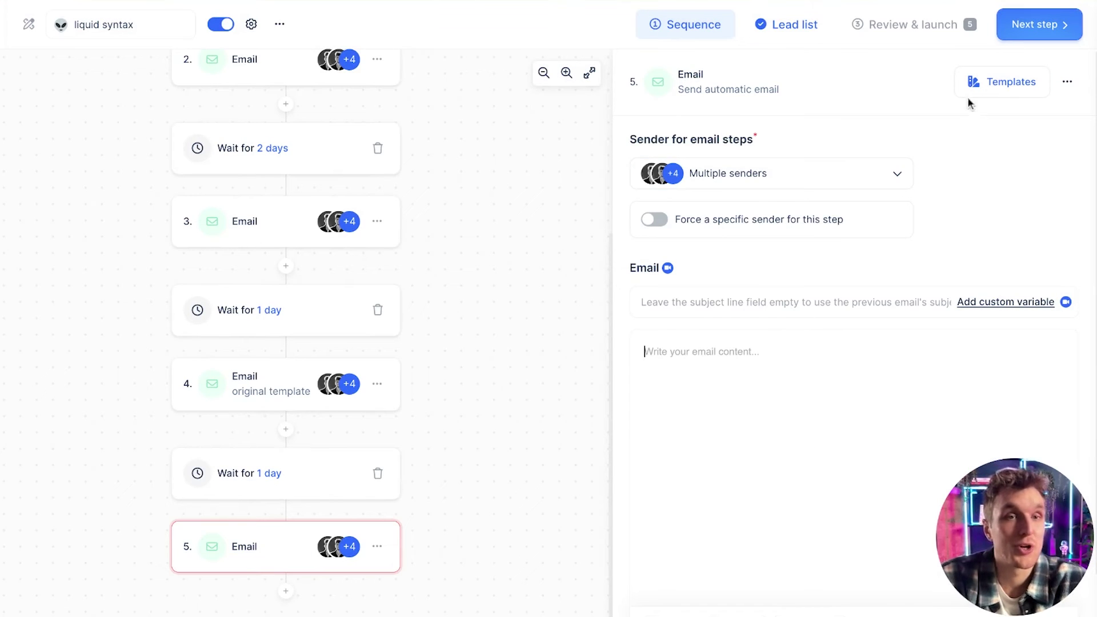
# Apply the Team template 'filled in template' to email step 5 and preview it in Review.
pyautogui.click(1001, 81)
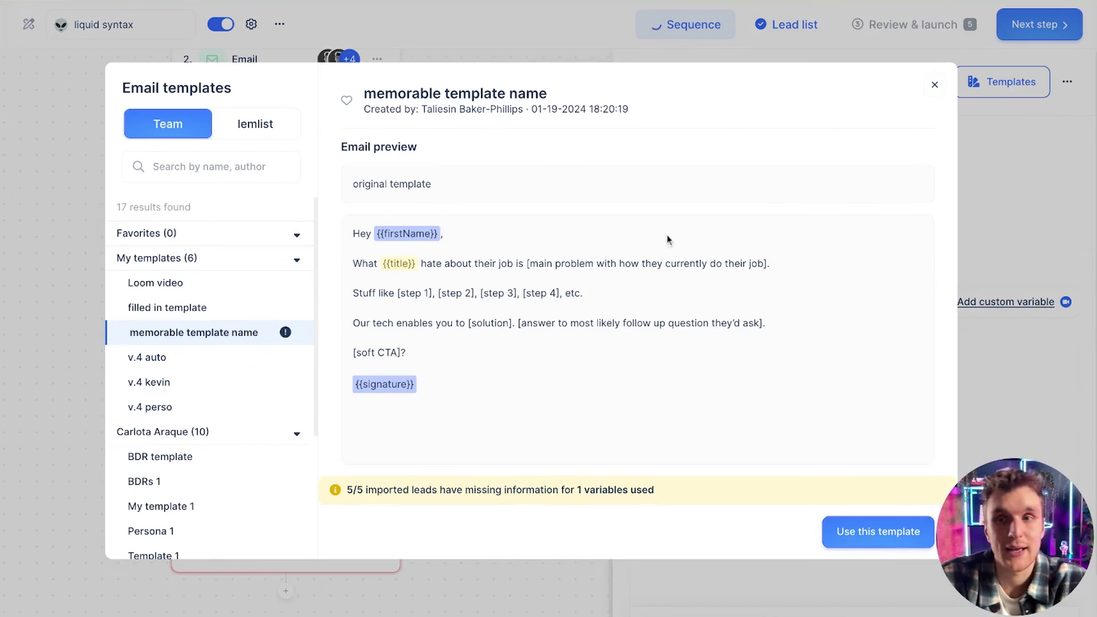
pyautogui.click(214, 310)
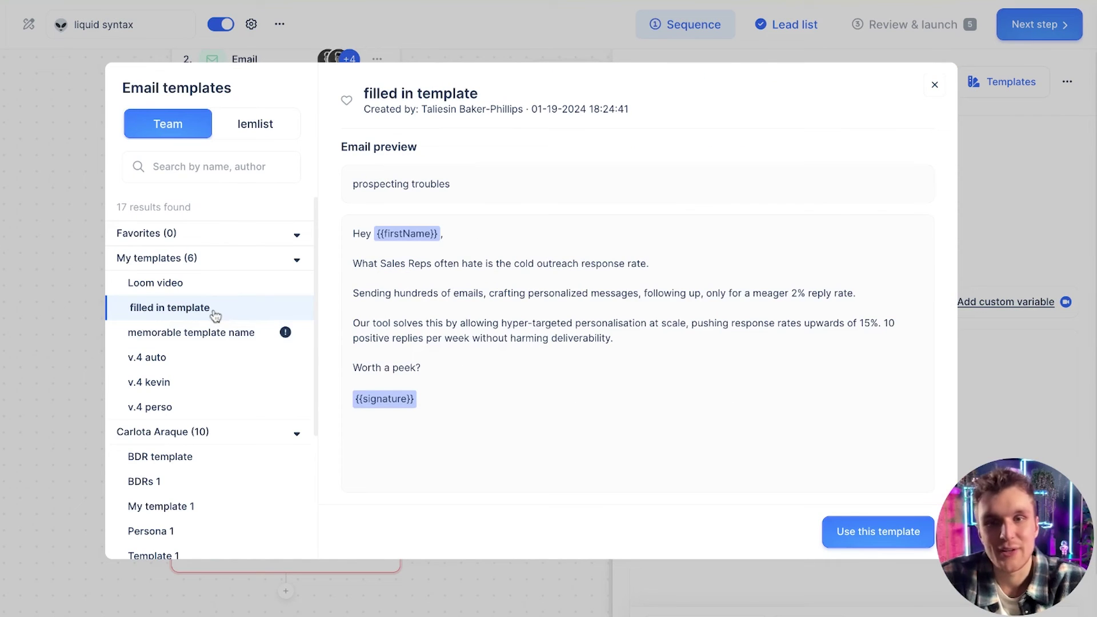
pyautogui.click(878, 532)
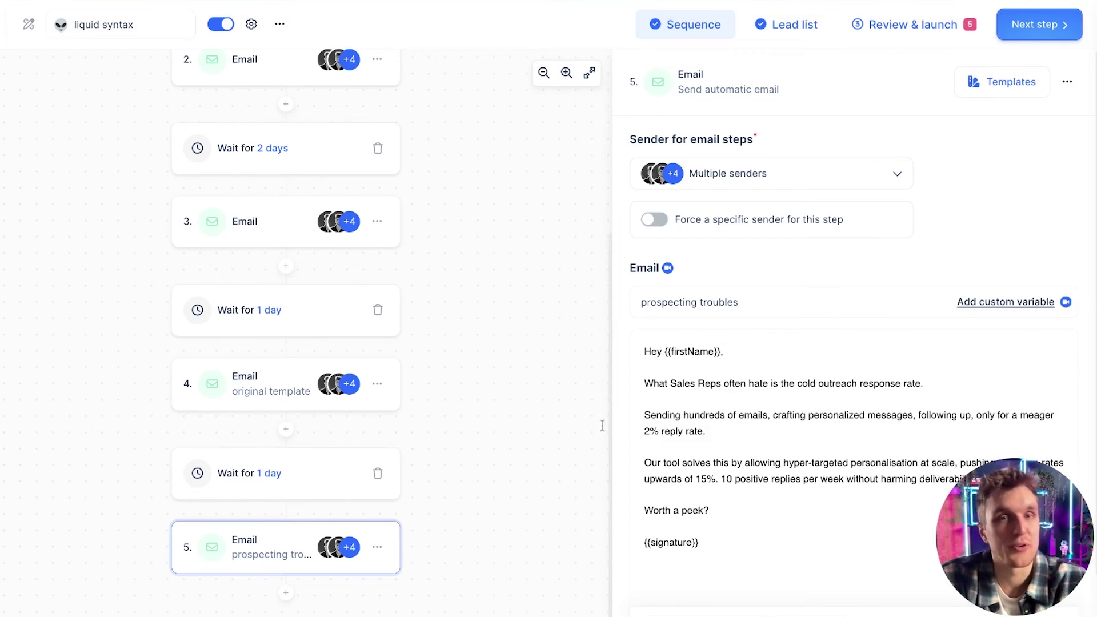
pyautogui.click(911, 24)
pyautogui.scroll(-5, 522, 383)
pyautogui.scroll(-1, 522, 382)
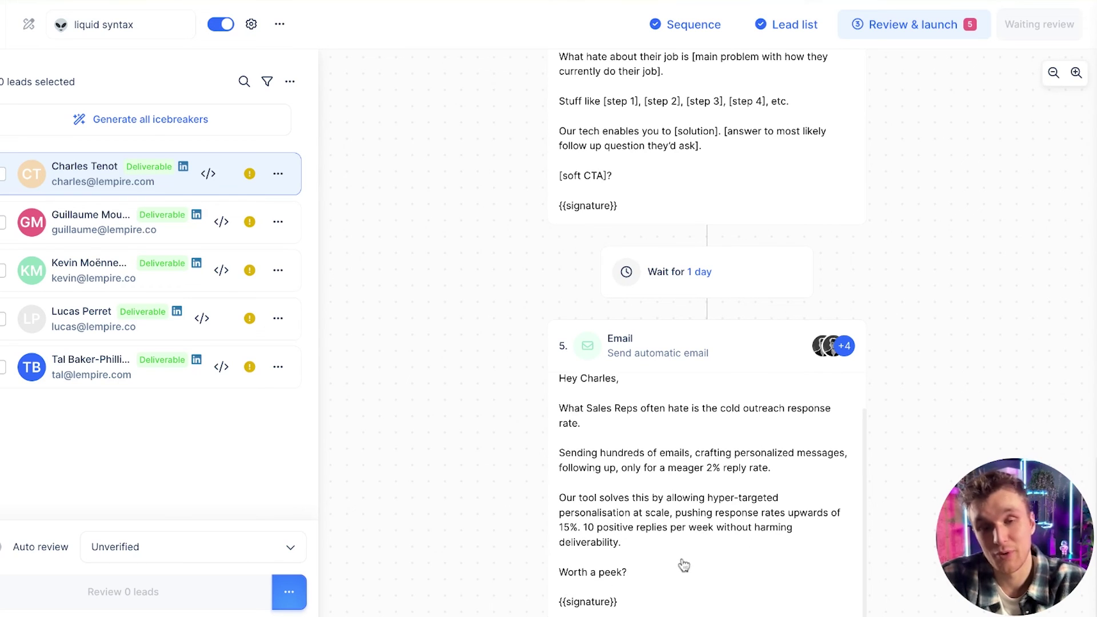
pyautogui.scroll(1, 682, 564)
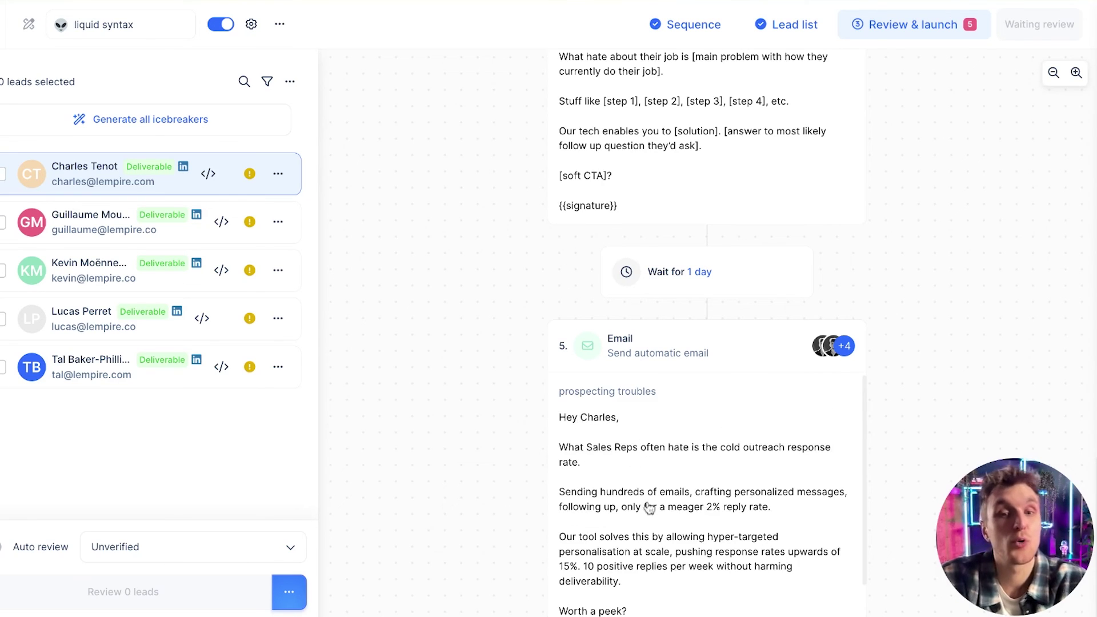
pyautogui.scroll(-1, 694, 521)
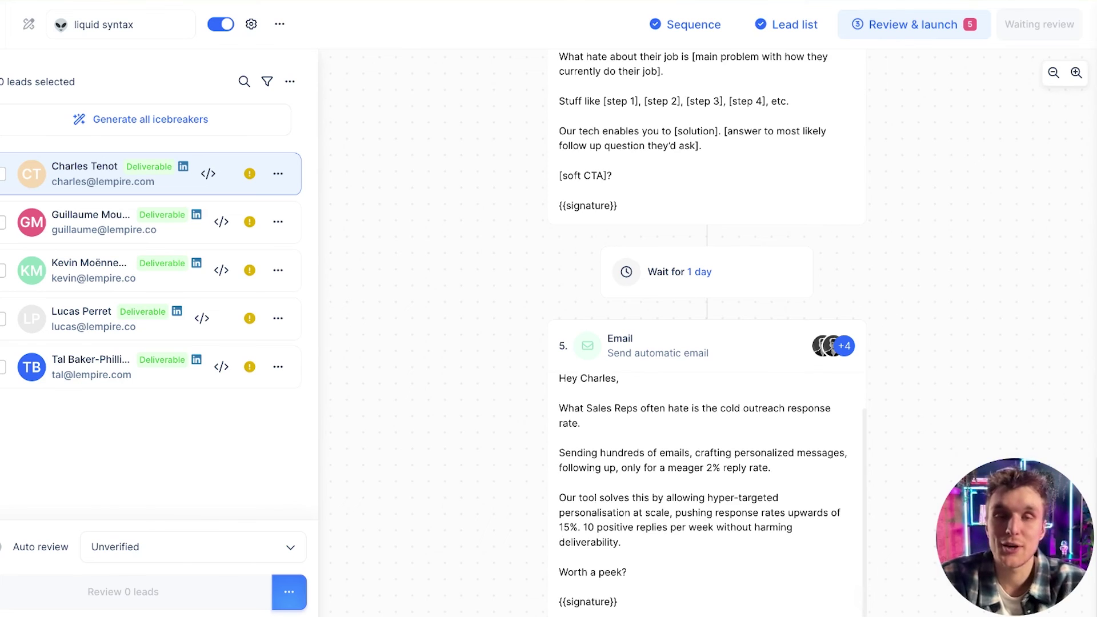